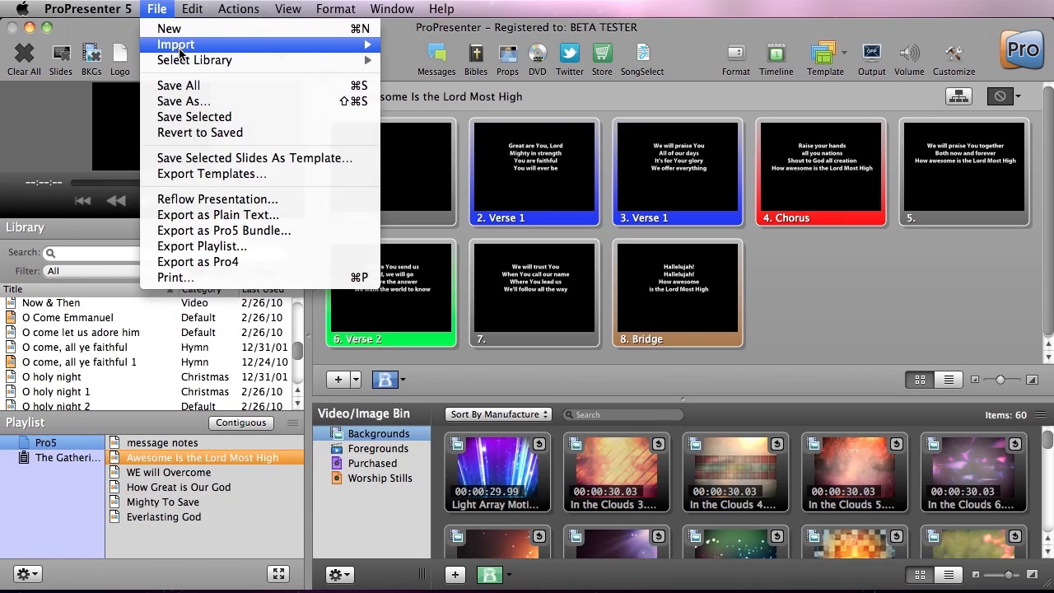
# Choose the 'we are' RTF file on the Desktop as the document to import.
pyautogui.click(441, 45)
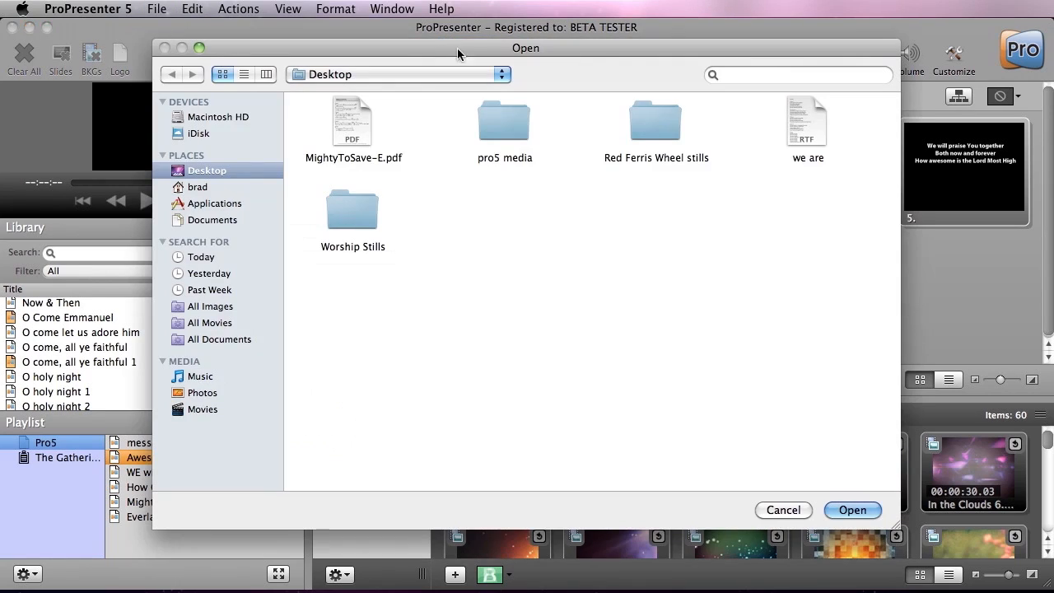
pyautogui.click(806, 152)
pyautogui.click(857, 506)
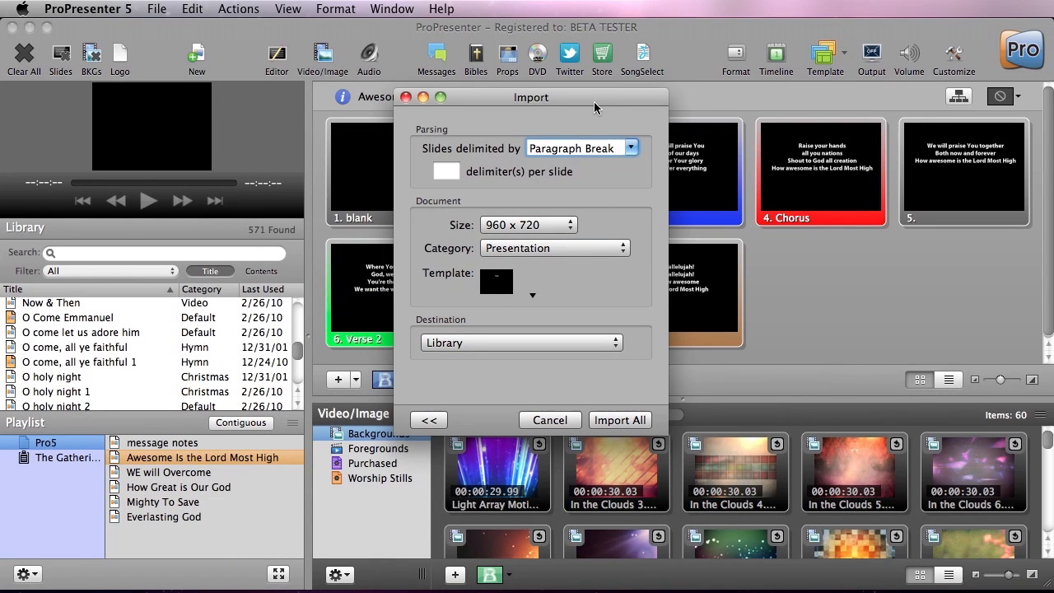
# Split slides every 4 line breaks, categorize as Song, and apply Fullscreen Template 1.
pyautogui.click(631, 147)
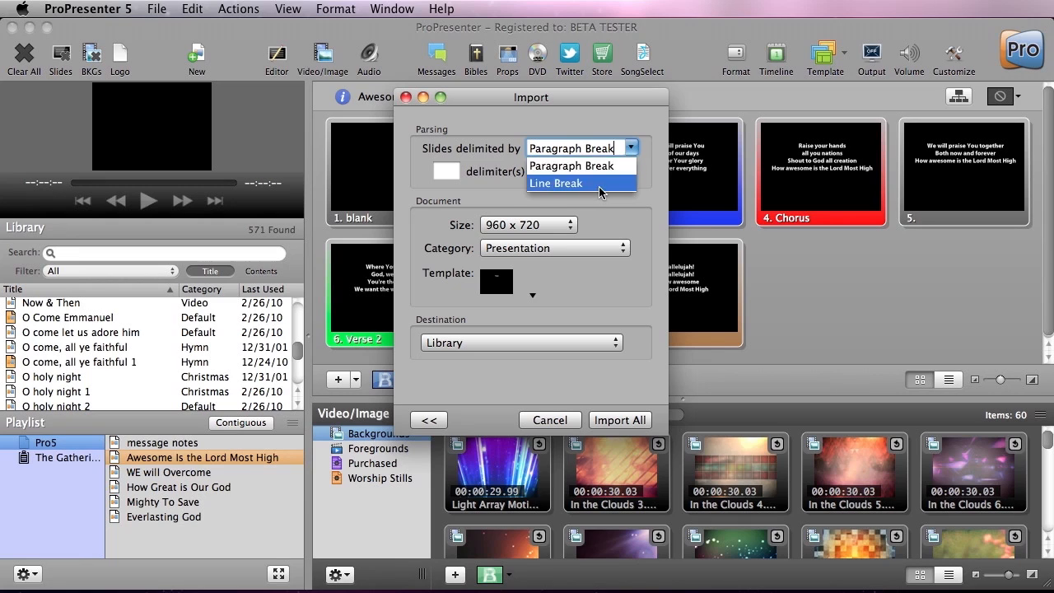
pyautogui.click(600, 188)
pyautogui.click(451, 171)
pyautogui.write('4')
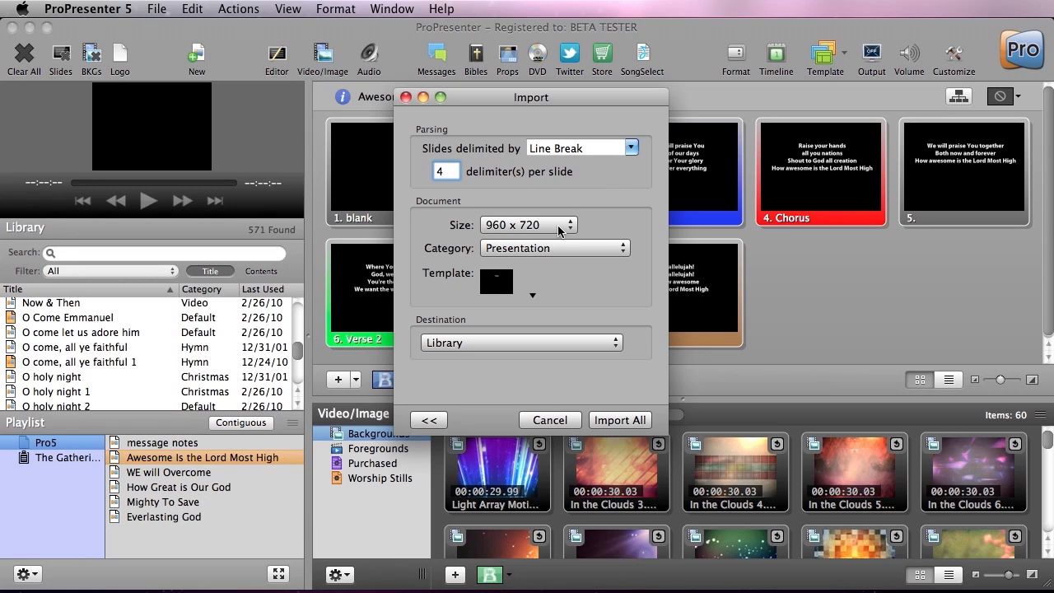
pyautogui.click(563, 249)
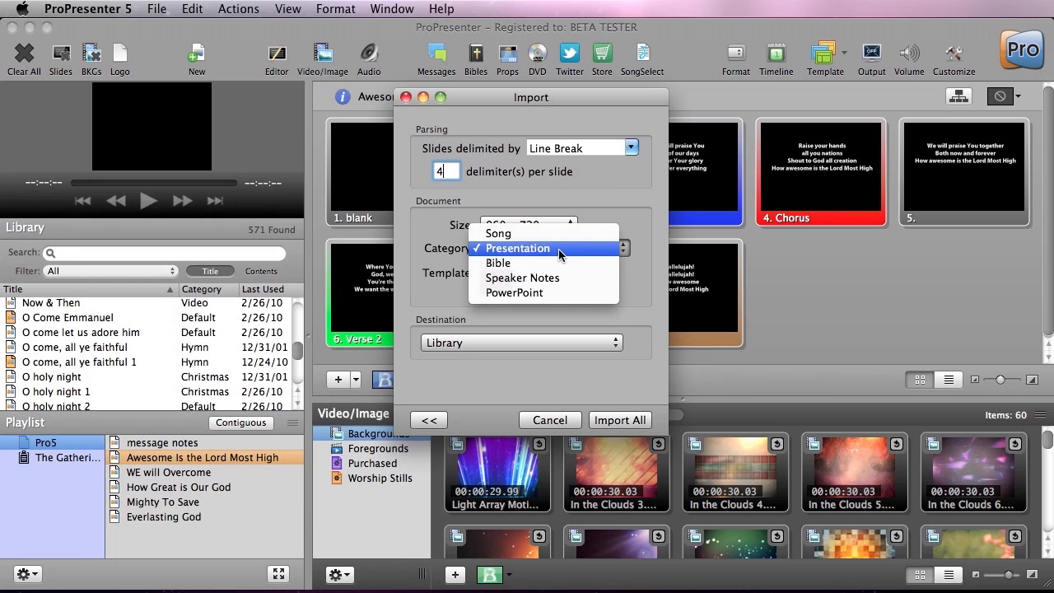
pyautogui.click(547, 234)
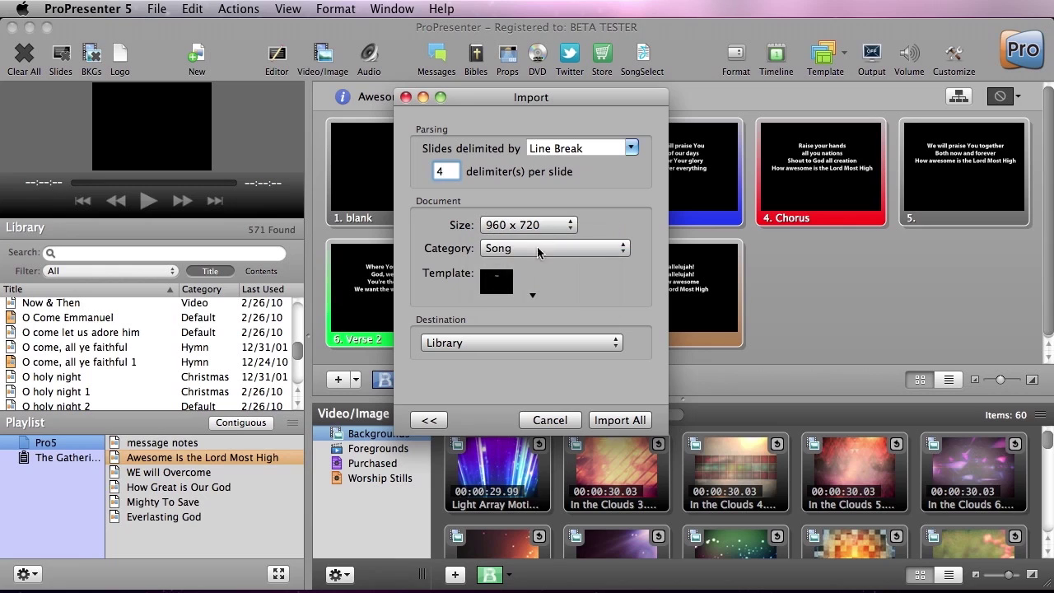
pyautogui.click(497, 289)
pyautogui.moveTo(532, 331)
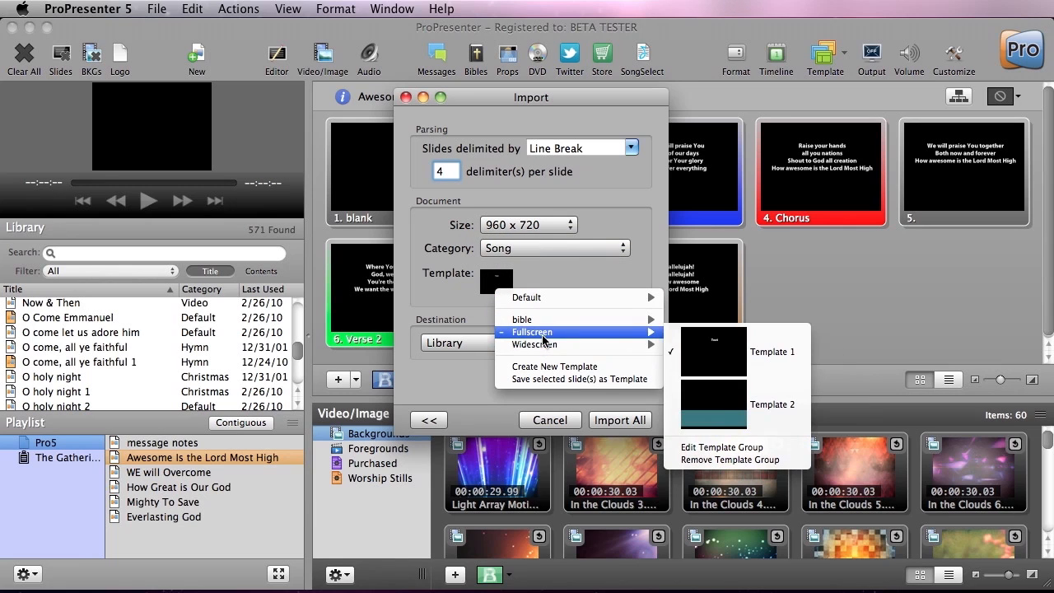
pyautogui.click(788, 351)
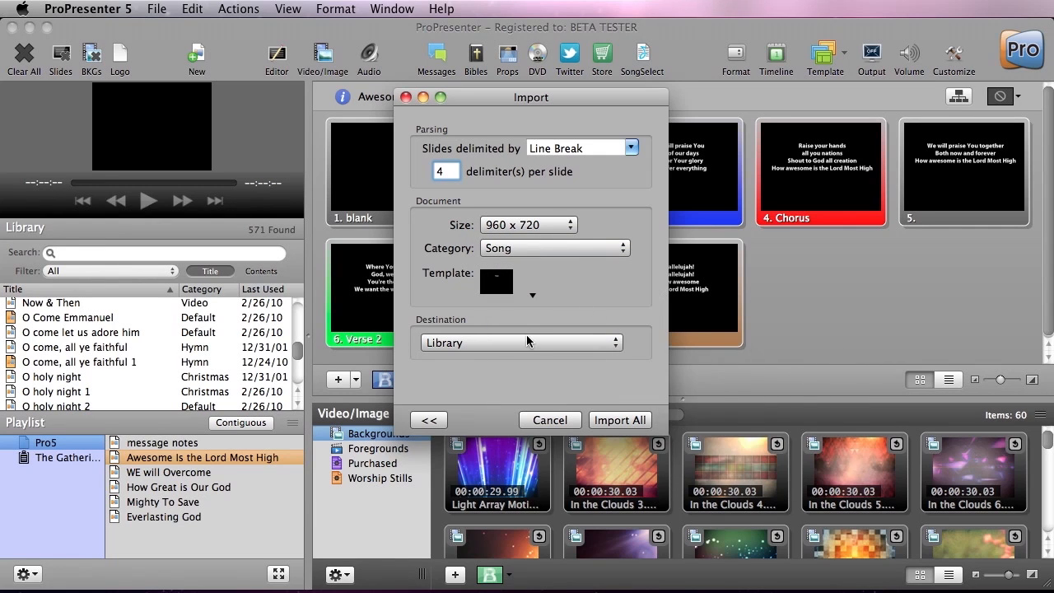
# Keep the Library destination, select we are.rtf in the import list and edit its slides.
pyautogui.click(521, 347)
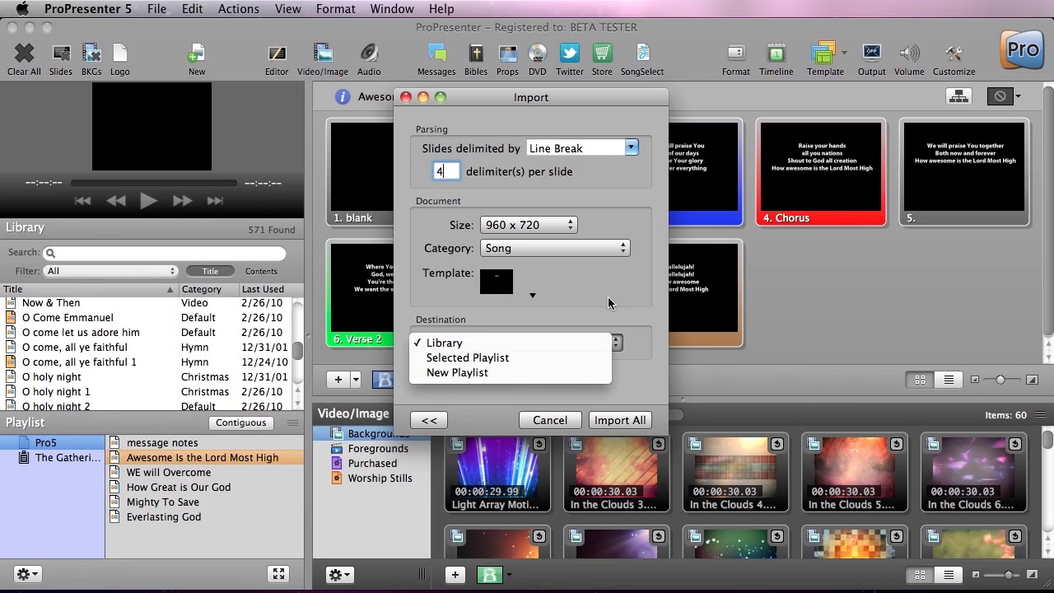
pyautogui.click(480, 344)
pyautogui.click(429, 420)
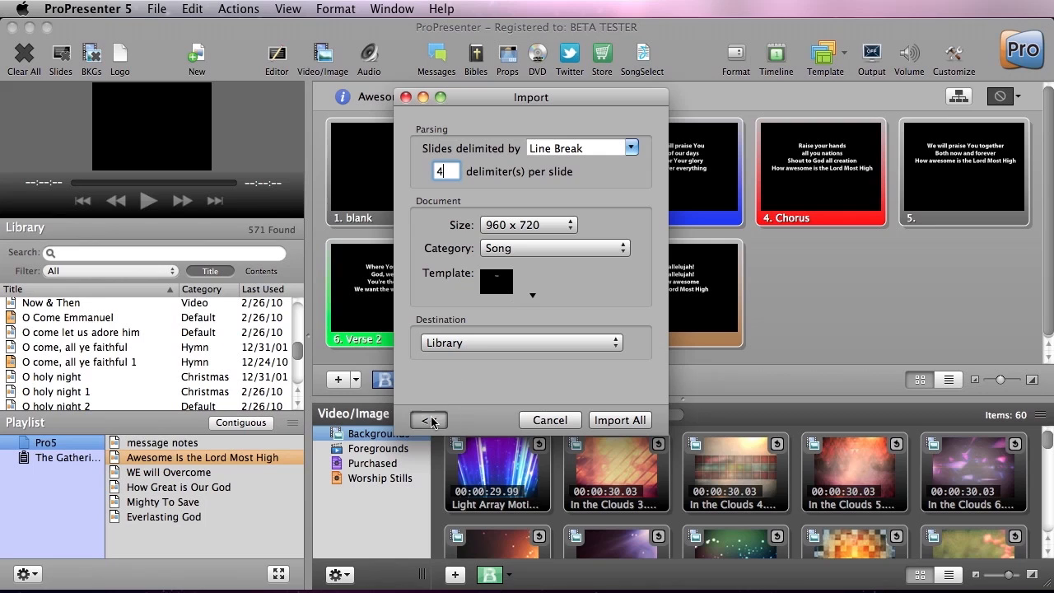
pyautogui.click(372, 169)
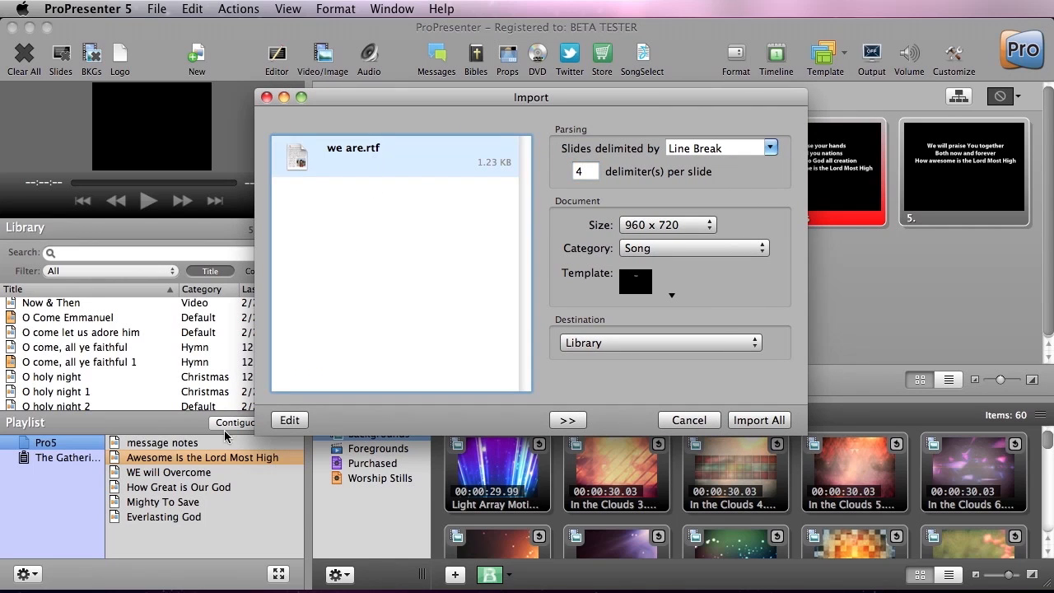
pyautogui.click(289, 420)
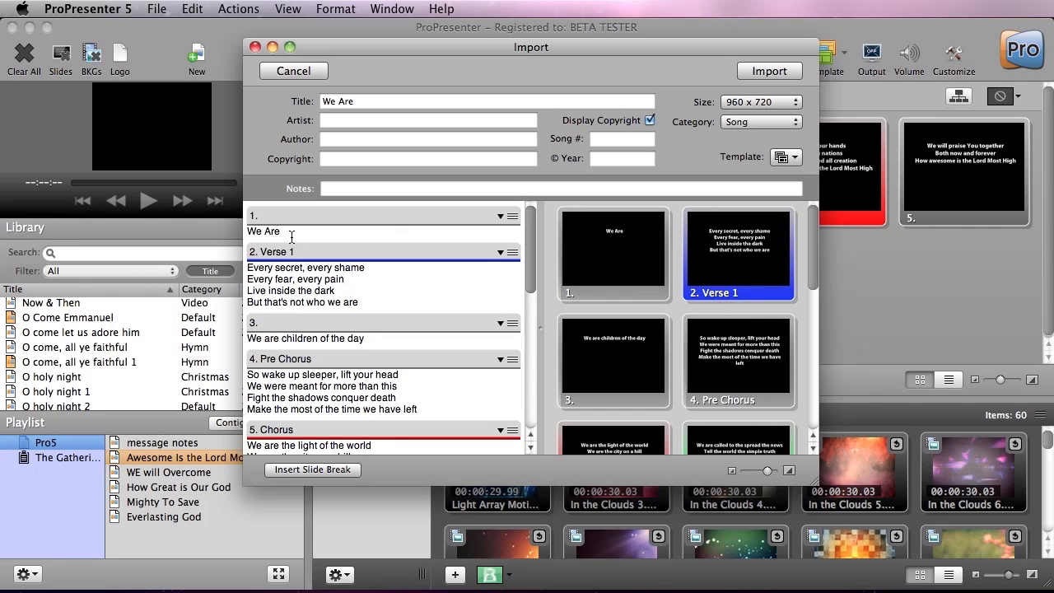
# Remove 'We Are' from slide 1 and move 'We are children of the day' into Verse 1.
pyautogui.press('BackSpace')
pyautogui.press('BackSpace')
pyautogui.press('BackSpace')
pyautogui.press('BackSpace')
pyautogui.press('BackSpace')
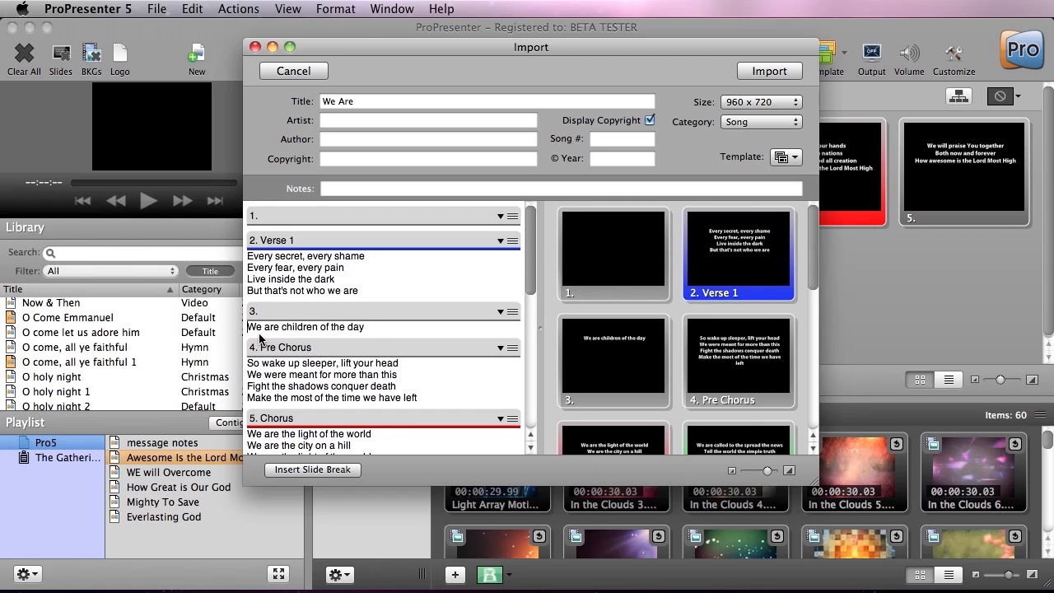
pyautogui.press('BackSpace')
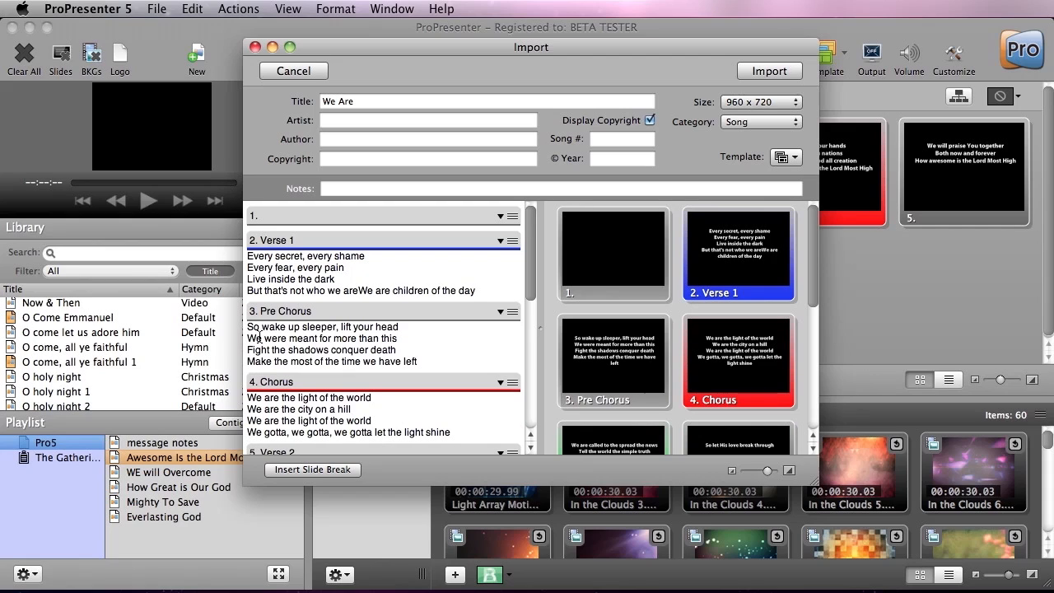
pyautogui.press('Return')
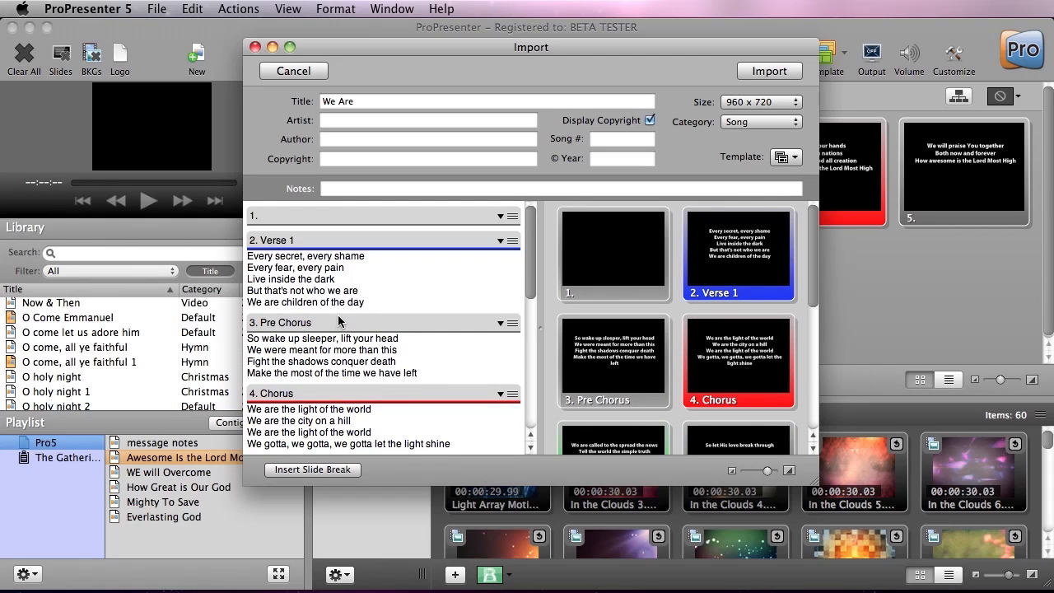
pyautogui.scroll(-1, 338, 321)
pyautogui.scroll(-1, 339, 321)
pyautogui.scroll(-2, 341, 317)
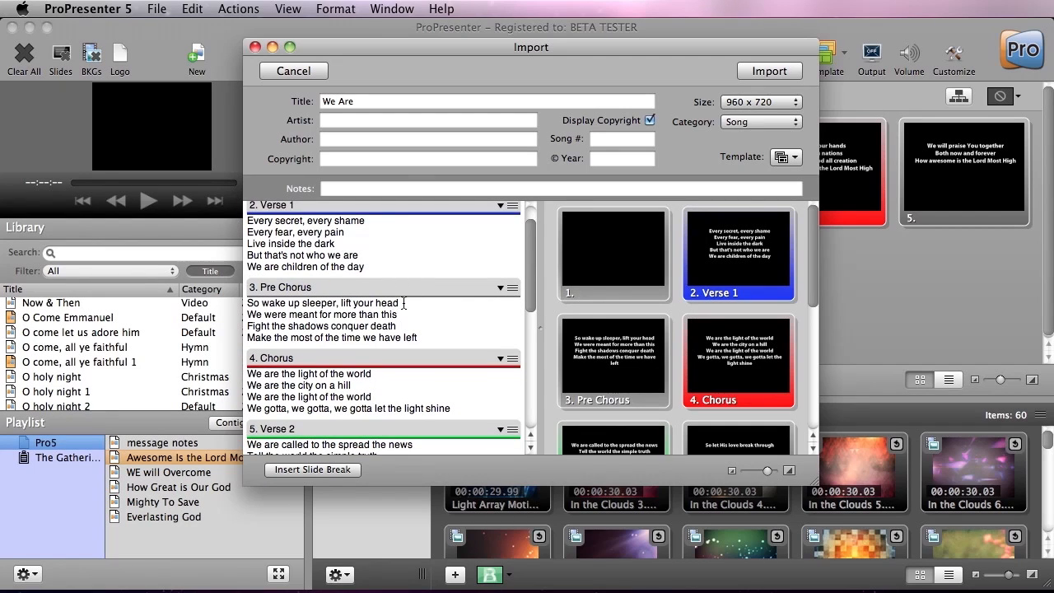
# Break the Pre Chorus after 'more than this' and import the song into the library.
pyautogui.click(327, 474)
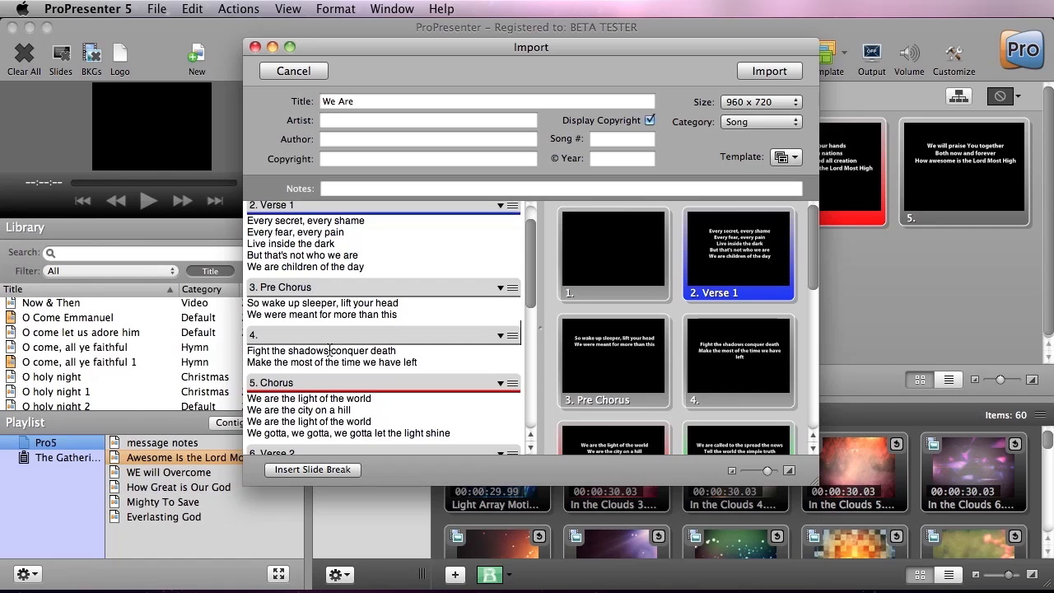
pyautogui.click(769, 71)
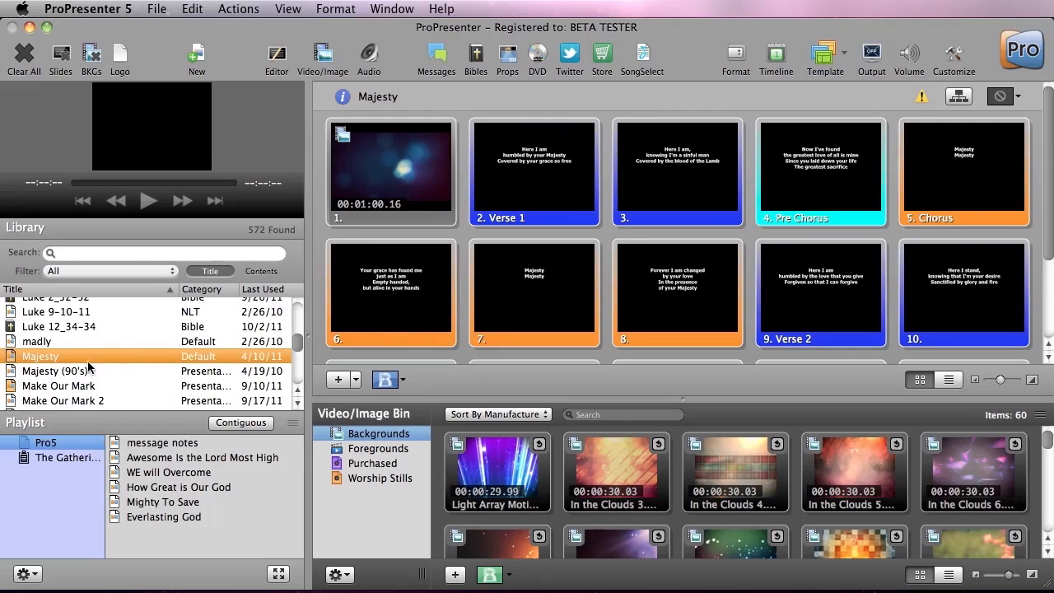
# Start Reflow Presentation on the Majesty document from the File menu.
pyautogui.click(158, 8)
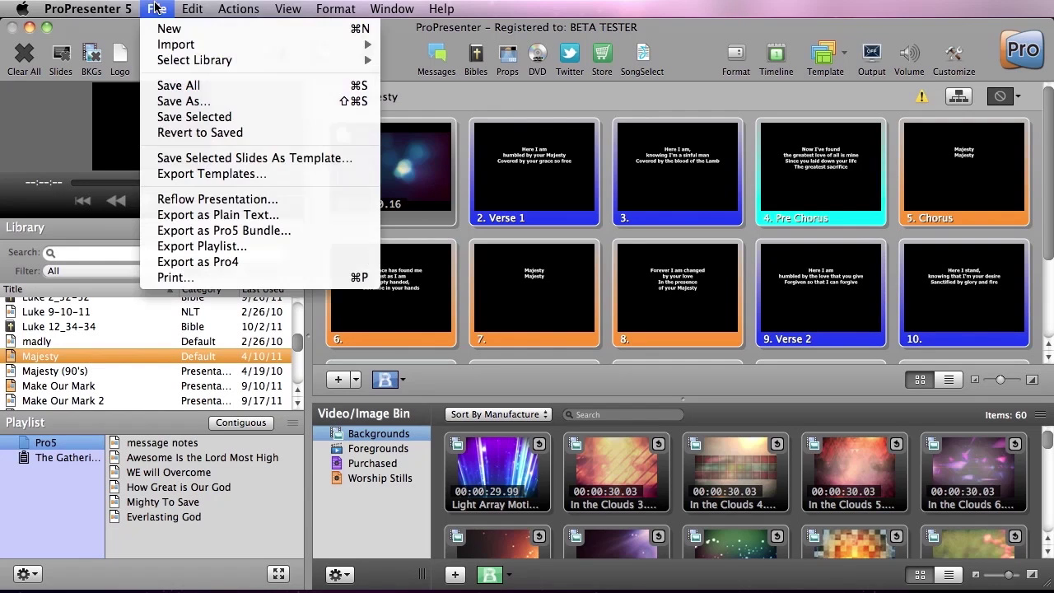
pyautogui.click(270, 201)
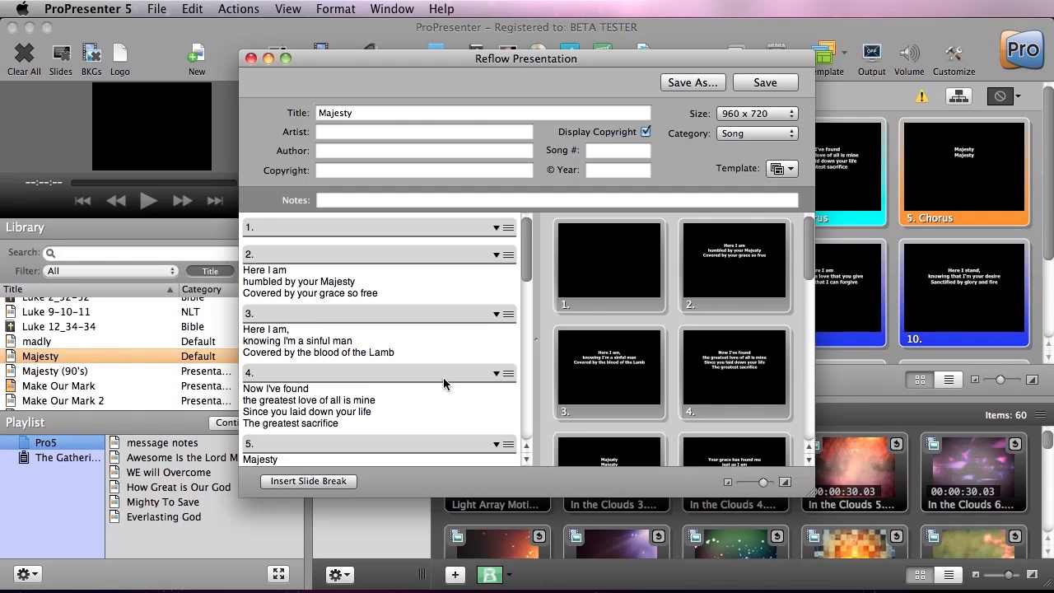